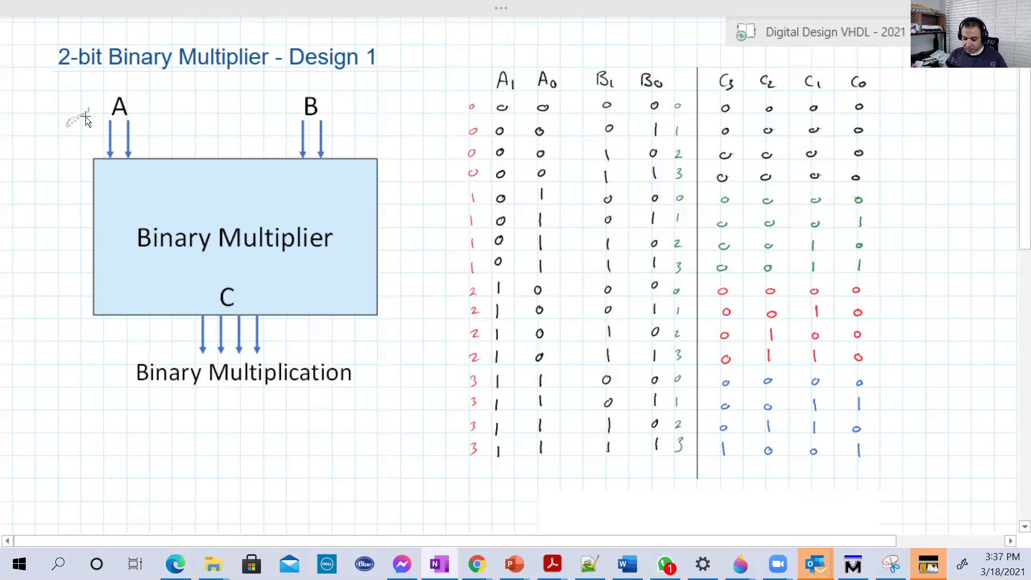
# - With the red pen, label inputs A and B '(2 bits)' and write 'Amax =' below the diagram
pyautogui.click(498, 7)
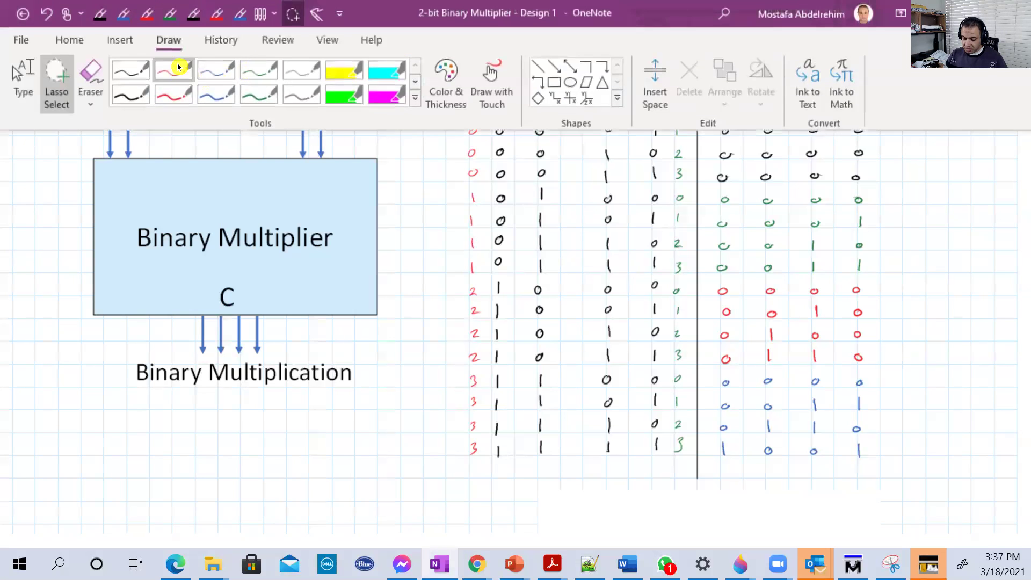
pyautogui.scroll(-1, 516, 268)
pyautogui.moveTo(155, 43)
pyautogui.mouseDown()
pyautogui.moveTo(155, 54)
pyautogui.moveTo(166, 53)
pyautogui.mouseUp()
pyautogui.moveTo(173, 42); pyautogui.dragTo(210, 59)
pyautogui.moveTo(347, 40)
pyautogui.mouseDown()
pyautogui.moveTo(345, 54)
pyautogui.moveTo(404, 51)
pyautogui.moveTo(410, 35)
pyautogui.moveTo(420, 54)
pyautogui.mouseUp()
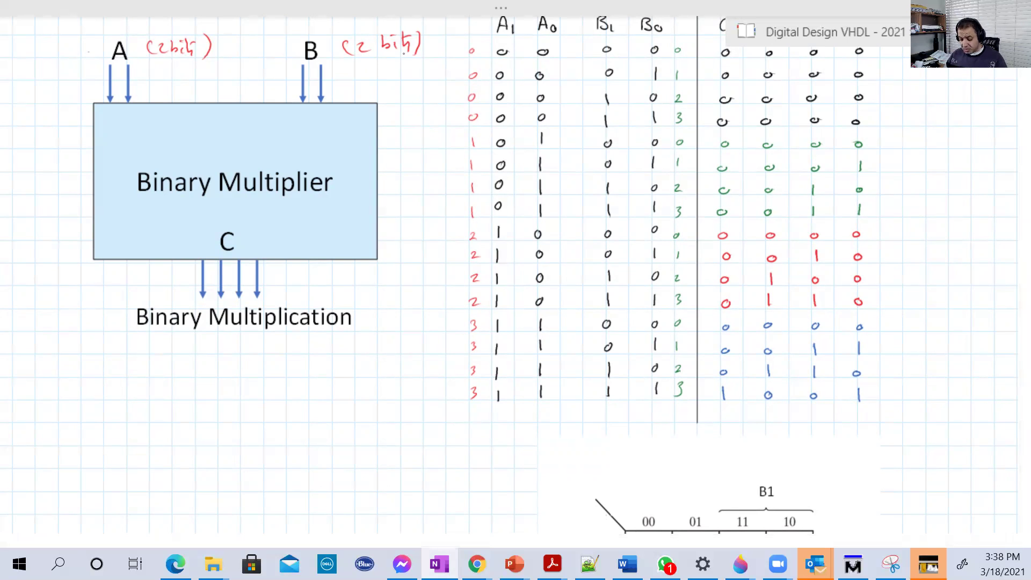
pyautogui.moveTo(92, 379)
pyautogui.mouseDown()
pyautogui.moveTo(198, 380)
pyautogui.moveTo(179, 404)
pyautogui.mouseUp()
# - Complete 'Amax = 11 (3)' and write 'Bmax = 11 (3)' beside it
pyautogui.moveTo(198, 390); pyautogui.dragTo(200, 407)
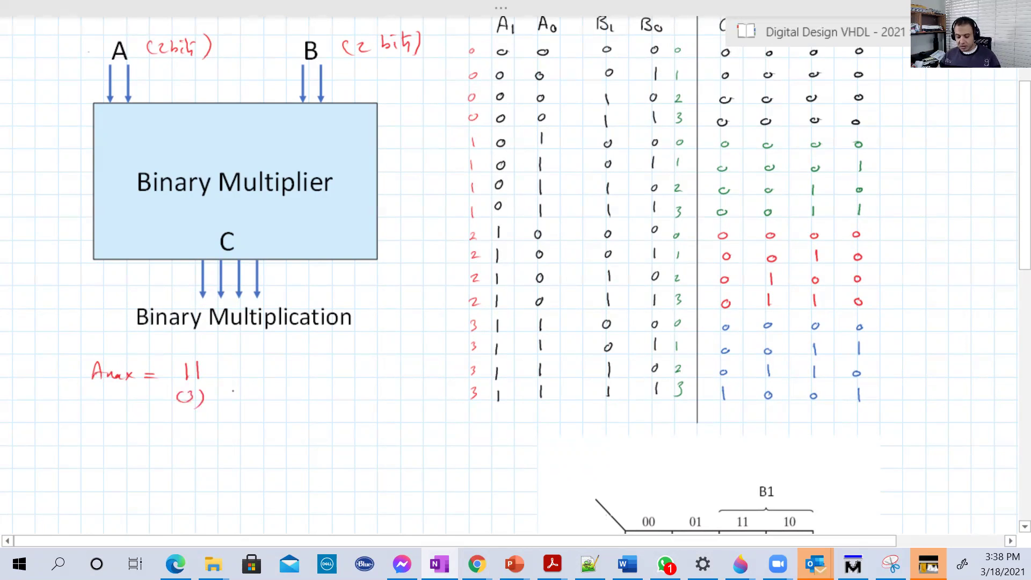
pyautogui.moveTo(313, 365)
pyautogui.mouseDown()
pyautogui.moveTo(313, 380)
pyautogui.moveTo(376, 371)
pyautogui.mouseUp()
pyautogui.moveTo(365, 378)
pyautogui.mouseDown()
pyautogui.moveTo(407, 377)
pyautogui.moveTo(385, 401)
pyautogui.mouseUp()
pyautogui.moveTo(394, 389); pyautogui.dragTo(397, 401)
pyautogui.moveTo(406, 387); pyautogui.dragTo(407, 401)
# - Write '3×3 = 9 → 1001' below the max values and underline 1001
pyautogui.moveTo(141, 437)
pyautogui.mouseDown()
pyautogui.moveTo(143, 450)
pyautogui.moveTo(171, 449)
pyautogui.mouseUp()
pyautogui.moveTo(170, 439)
pyautogui.mouseDown()
pyautogui.moveTo(161, 451)
pyautogui.moveTo(227, 440)
pyautogui.mouseUp()
pyautogui.moveTo(214, 447)
pyautogui.mouseDown()
pyautogui.moveTo(253, 435)
pyautogui.moveTo(286, 442)
pyautogui.mouseUp()
pyautogui.moveTo(278, 437)
pyautogui.mouseDown()
pyautogui.moveTo(278, 446)
pyautogui.moveTo(313, 448)
pyautogui.moveTo(328, 434)
pyautogui.moveTo(363, 445)
pyautogui.mouseUp()
pyautogui.moveTo(303, 458); pyautogui.dragTo(372, 453)
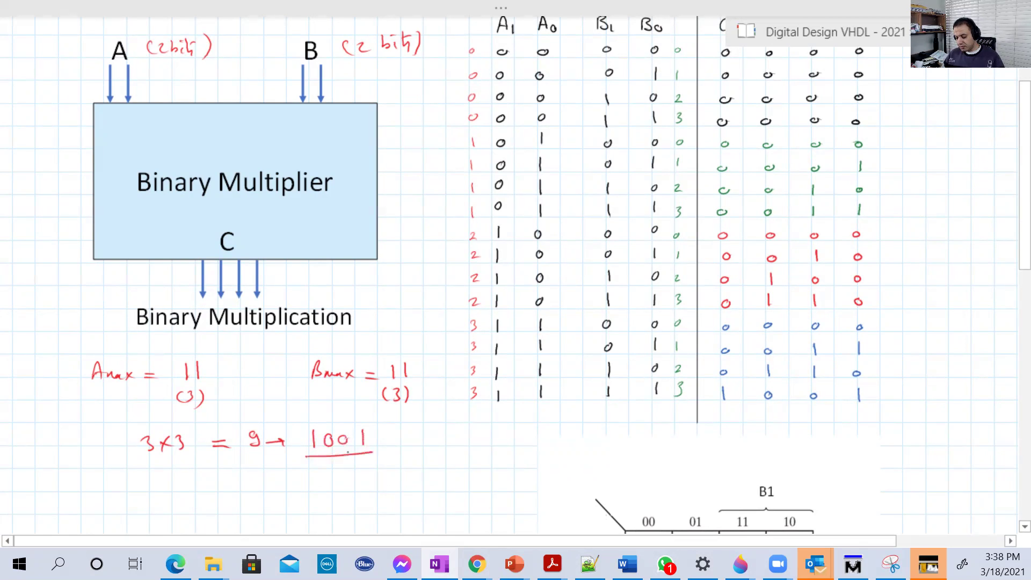
# - Label output C as '(4 bit)' in red ink
pyautogui.moveTo(259, 233); pyautogui.dragTo(254, 246)
pyautogui.moveTo(271, 233); pyautogui.dragTo(279, 241)
pyautogui.moveTo(276, 232)
pyautogui.mouseDown()
pyautogui.moveTo(276, 248)
pyautogui.moveTo(291, 245)
pyautogui.mouseUp()
pyautogui.moveTo(291, 239)
pyautogui.mouseDown()
pyautogui.moveTo(310, 246)
pyautogui.moveTo(316, 233)
pyautogui.moveTo(323, 247)
pyautogui.mouseUp()
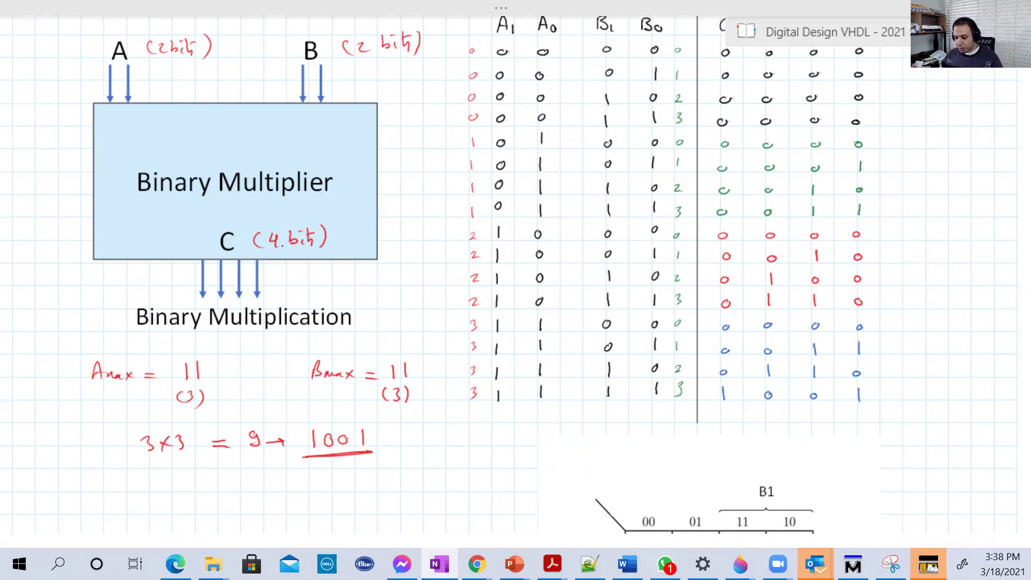
# - Draw red arcs labelled A over columns A1, A0 and B over B1, B0
pyautogui.scroll(1, 1023, 183)
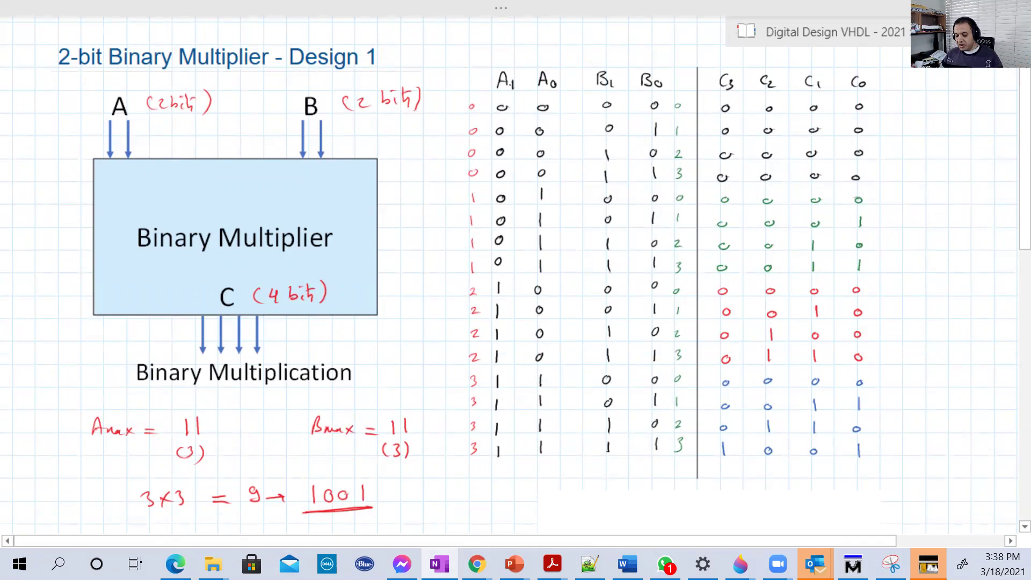
pyautogui.moveTo(494, 68)
pyautogui.mouseDown()
pyautogui.moveTo(541, 60)
pyautogui.moveTo(528, 38)
pyautogui.mouseUp()
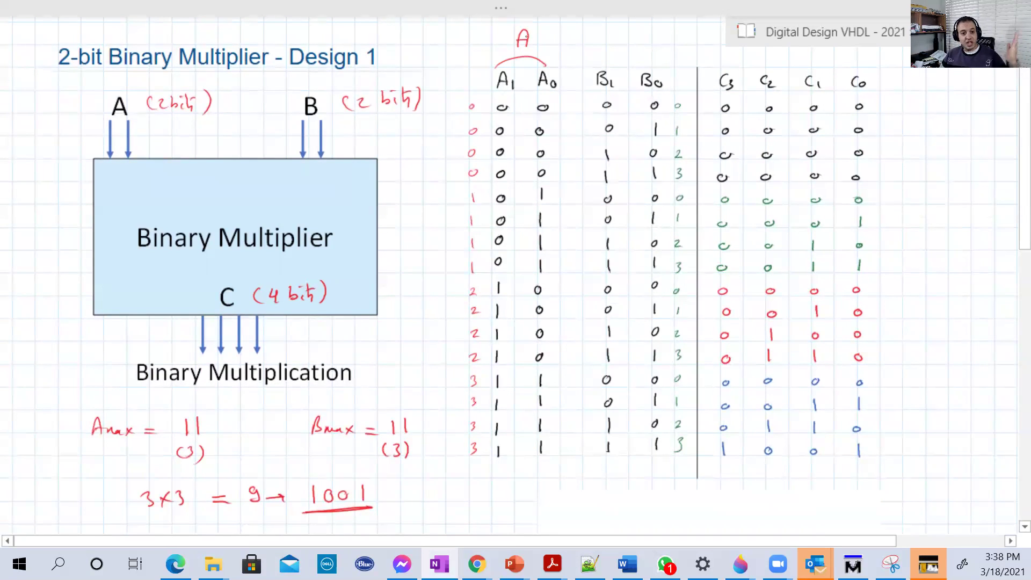
pyautogui.moveTo(594, 67)
pyautogui.mouseDown()
pyautogui.moveTo(626, 57)
pyautogui.moveTo(654, 64)
pyautogui.moveTo(631, 48)
pyautogui.mouseUp()
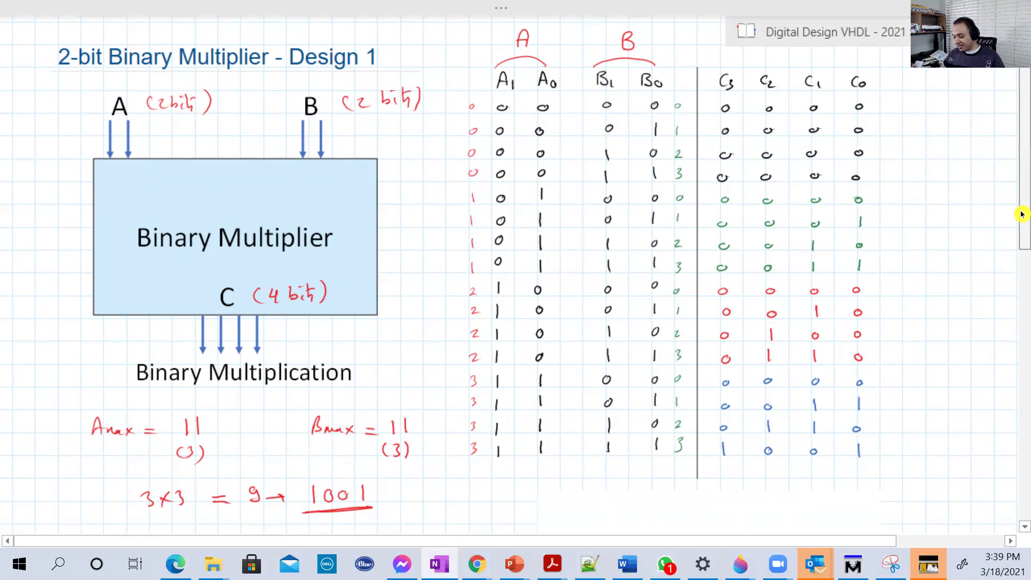
# - Draw the A, B | C table headings and divider, and fill the A = 0 rows with B values
pyautogui.scroll(-6, 176, 62)
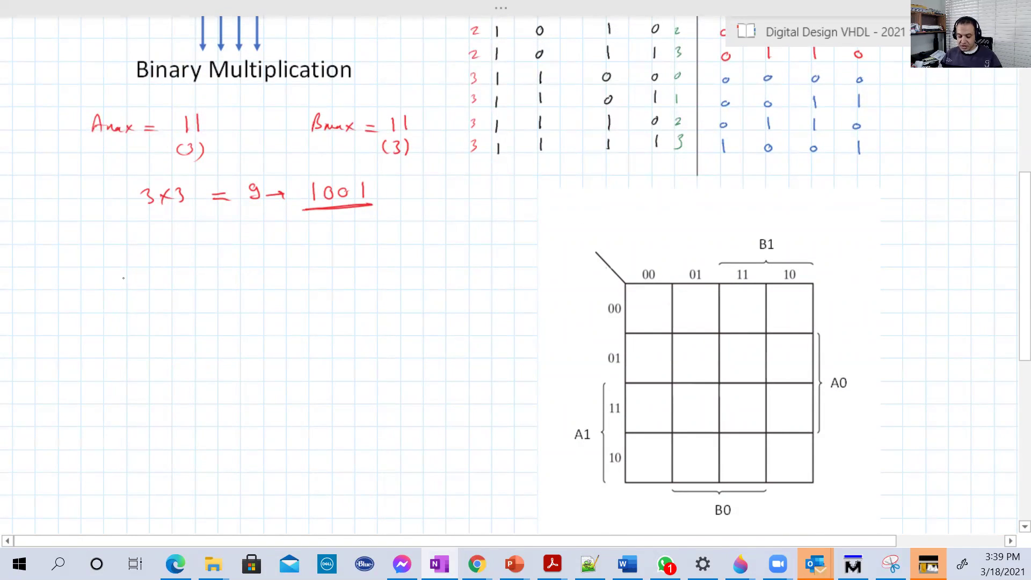
pyautogui.moveTo(126, 294)
pyautogui.mouseDown()
pyautogui.moveTo(206, 283)
pyautogui.moveTo(200, 292)
pyautogui.mouseUp()
pyautogui.moveTo(242, 263); pyautogui.dragTo(239, 478)
pyautogui.moveTo(270, 276); pyautogui.dragTo(274, 288)
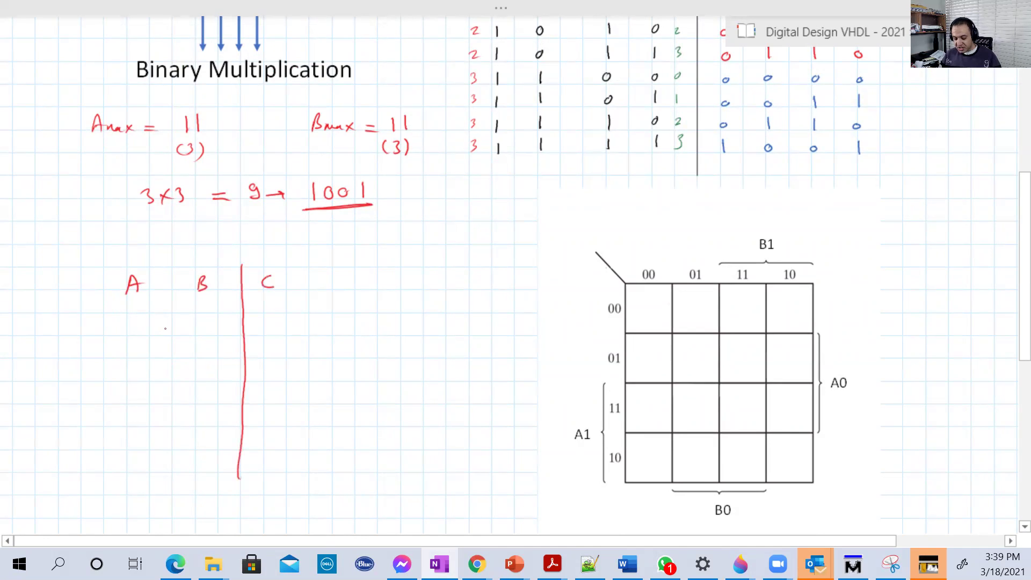
pyautogui.moveTo(132, 310); pyautogui.dragTo(135, 304)
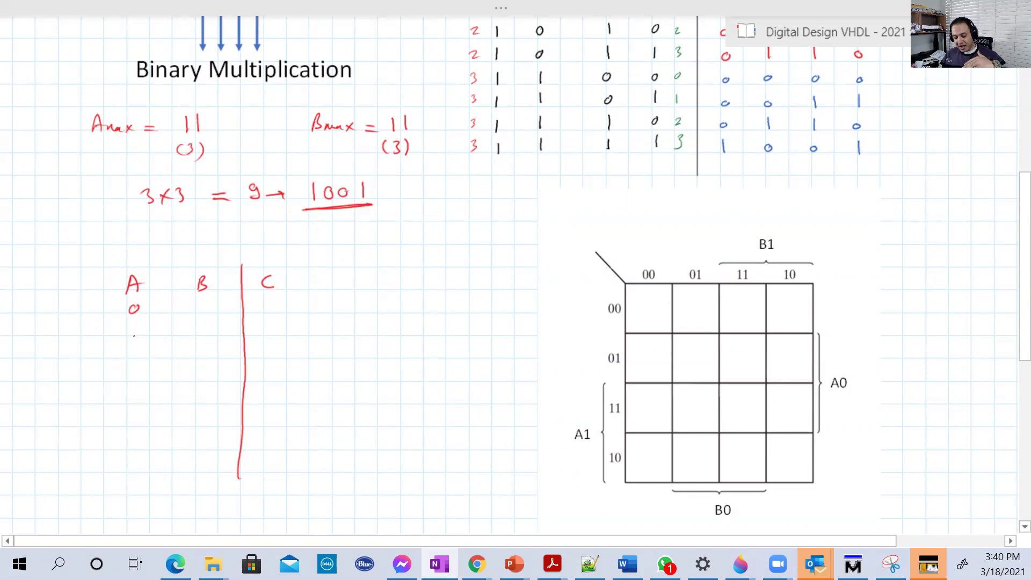
pyautogui.moveTo(134, 330)
pyautogui.mouseDown()
pyautogui.moveTo(125, 382)
pyautogui.moveTo(131, 375)
pyautogui.mouseUp()
pyautogui.moveTo(202, 308); pyautogui.dragTo(196, 385)
# - Draw a line under the A = 0 block and write the A = 1 rows with B values
pyautogui.moveTo(82, 408); pyautogui.dragTo(306, 400)
pyautogui.moveTo(239, 429); pyautogui.dragTo(240, 524)
pyautogui.moveTo(128, 414); pyautogui.dragTo(126, 504)
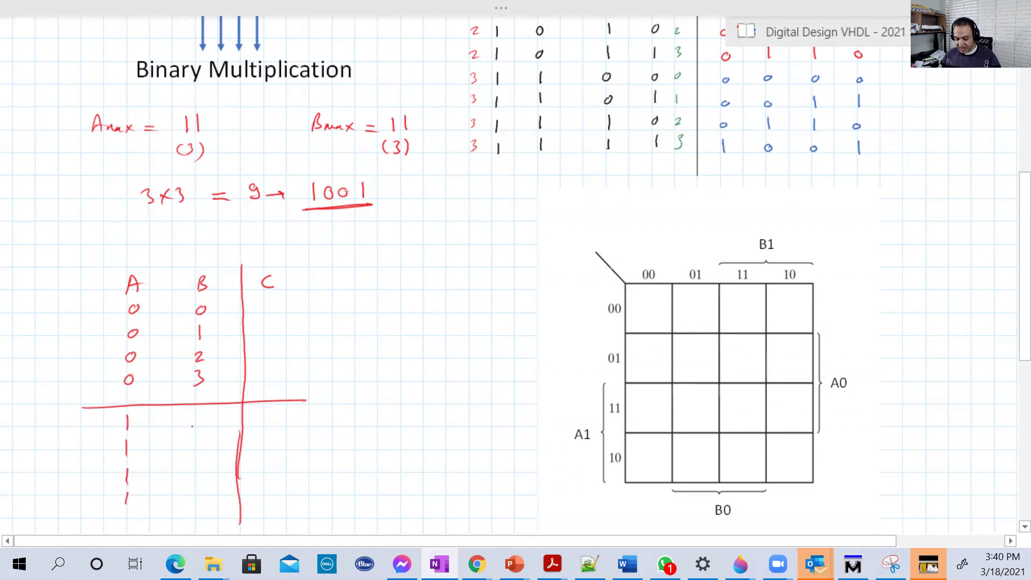
pyautogui.moveTo(196, 417); pyautogui.dragTo(195, 505)
# - Add a separator line and write the A = 3 rows with their B values
pyautogui.moveTo(1023, 328); pyautogui.dragTo(1022, 441)
pyautogui.moveTo(100, 217); pyautogui.dragTo(193, 213)
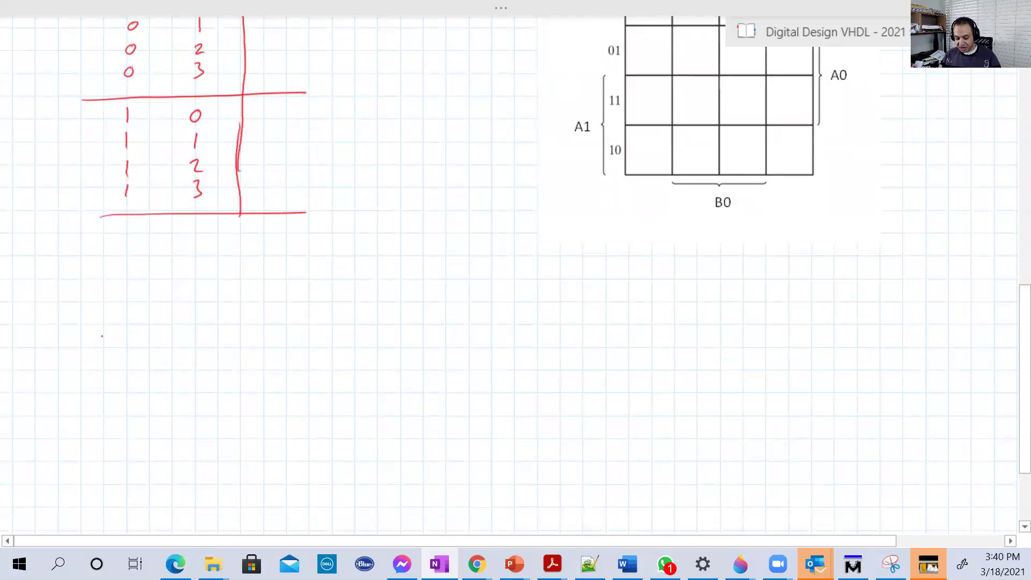
pyautogui.moveTo(98, 347); pyautogui.dragTo(311, 338)
pyautogui.moveTo(113, 362); pyautogui.dragTo(124, 447)
pyautogui.moveTo(198, 360)
pyautogui.mouseDown()
pyautogui.moveTo(204, 417)
pyautogui.moveTo(186, 444)
pyautogui.mouseUp()
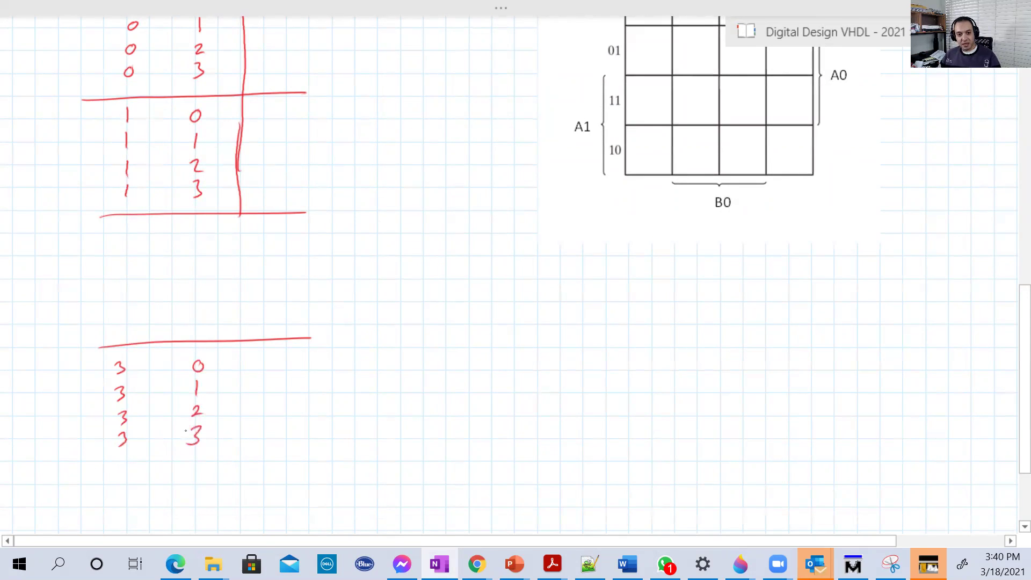
# - Draw a curved arrow, write 16 combinations beside the table, and circle the A and B headings
pyautogui.scroll(10, 185, 430)
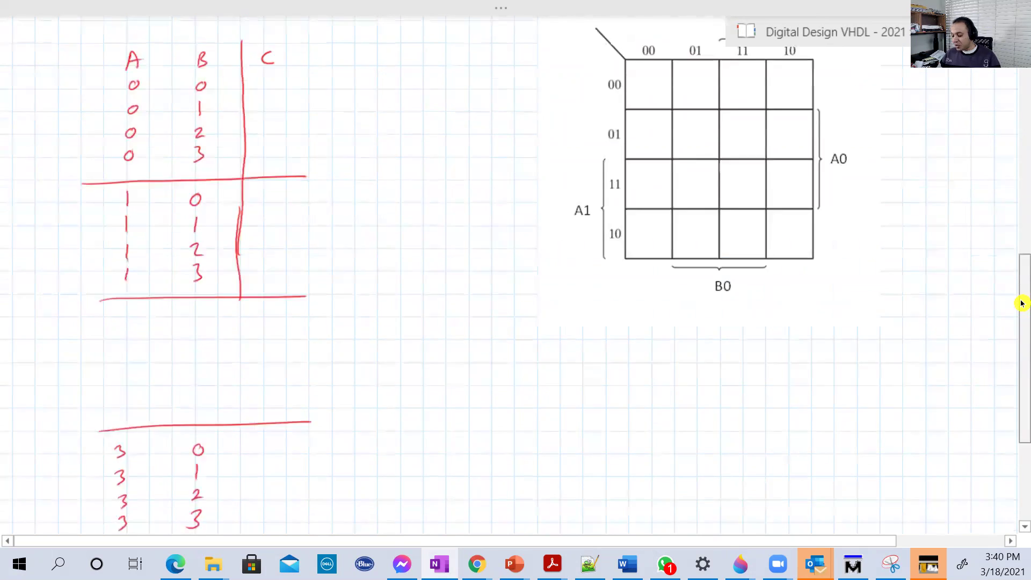
pyautogui.scroll(-5, 516, 268)
pyautogui.moveTo(92, 257)
pyautogui.mouseDown()
pyautogui.moveTo(59, 301)
pyautogui.moveTo(69, 371)
pyautogui.mouseUp()
pyautogui.moveTo(32, 403)
pyautogui.mouseDown()
pyautogui.moveTo(32, 459)
pyautogui.moveTo(51, 455)
pyautogui.moveTo(35, 482)
pyautogui.mouseUp()
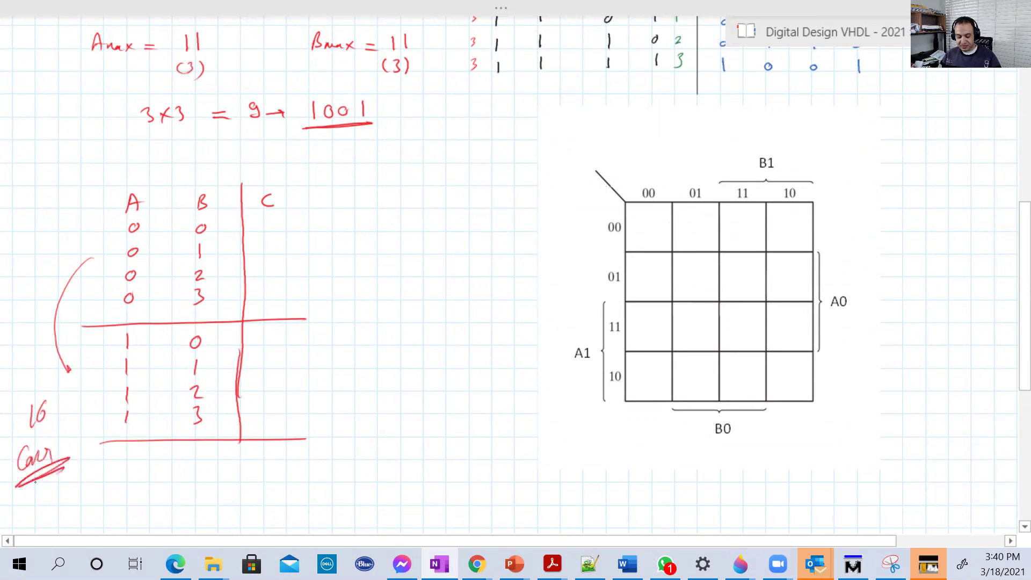
pyautogui.moveTo(140, 186); pyautogui.dragTo(151, 200)
pyautogui.moveTo(214, 192); pyautogui.dragTo(213, 203)
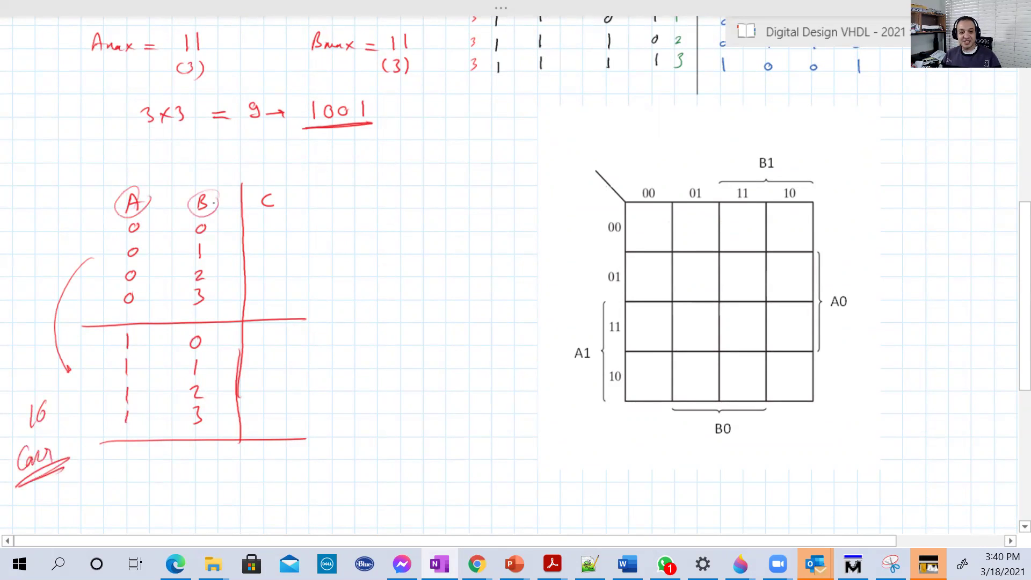
# - Fill in the A = 2 block with B values 0, 1, 2 and 3
pyautogui.moveTo(1022, 262); pyautogui.dragTo(1022, 323)
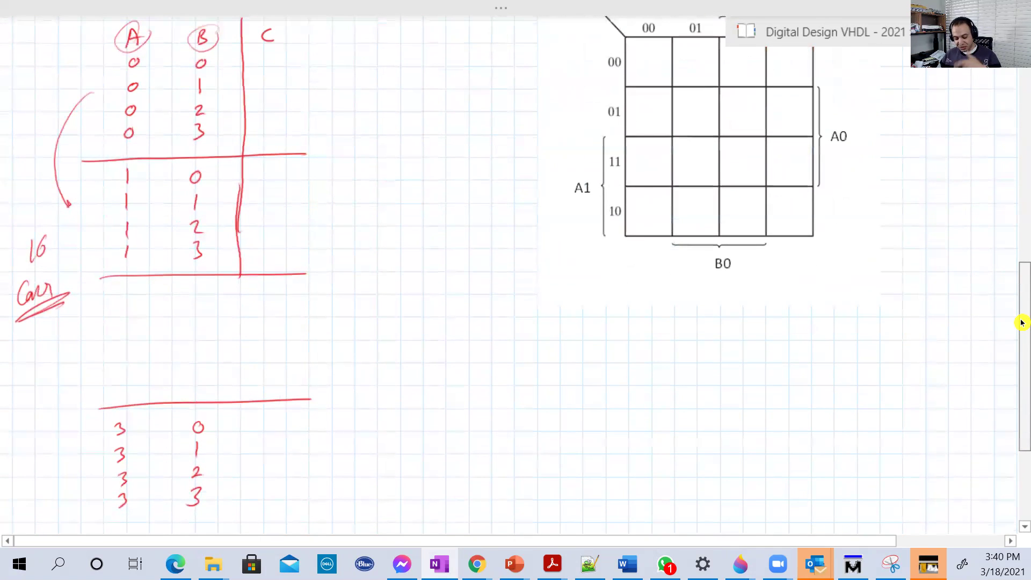
pyautogui.scroll(1, 1022, 323)
pyautogui.moveTo(119, 302)
pyautogui.mouseDown()
pyautogui.moveTo(137, 329)
pyautogui.moveTo(123, 397)
pyautogui.moveTo(142, 392)
pyautogui.mouseUp()
pyautogui.moveTo(202, 296); pyautogui.dragTo(198, 331)
pyautogui.moveTo(192, 352); pyautogui.dragTo(205, 357)
pyautogui.moveTo(190, 375); pyautogui.dragTo(188, 393)
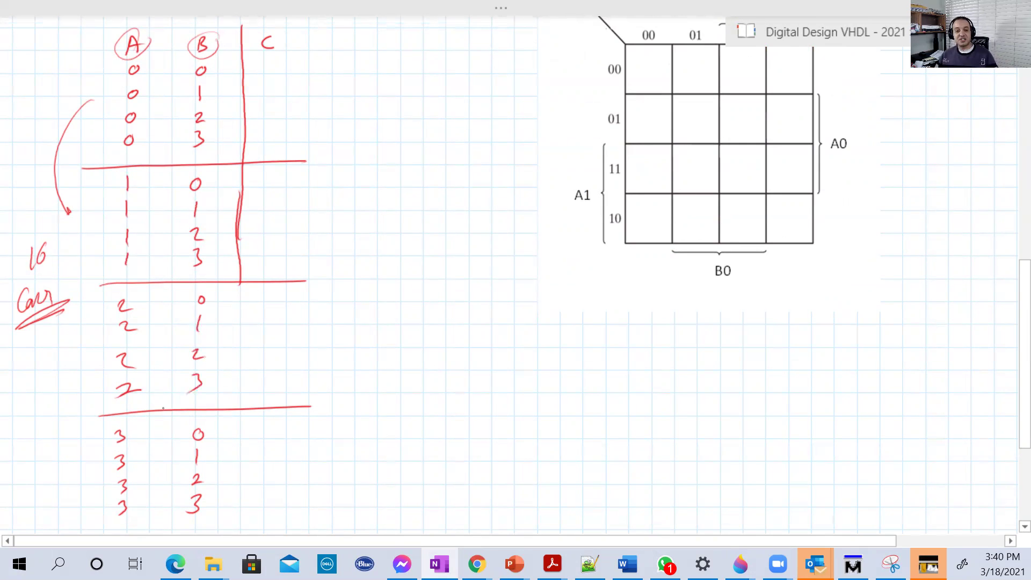
pyautogui.scroll(12, 515, 269)
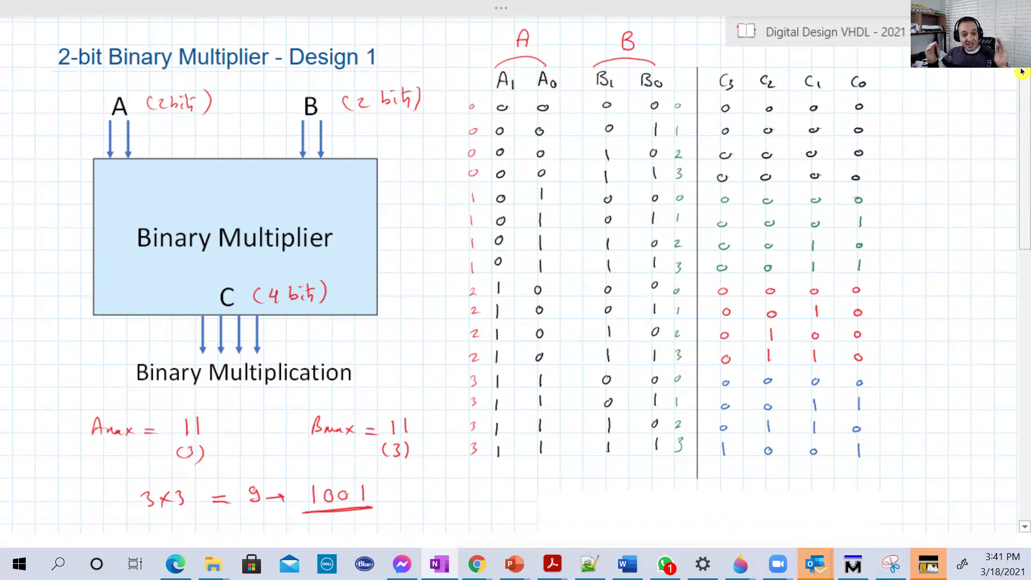
# - Draw ink loops around the truth table's A/B input columns and the hand-drawn A/B table
pyautogui.scroll(-7, 1022, 202)
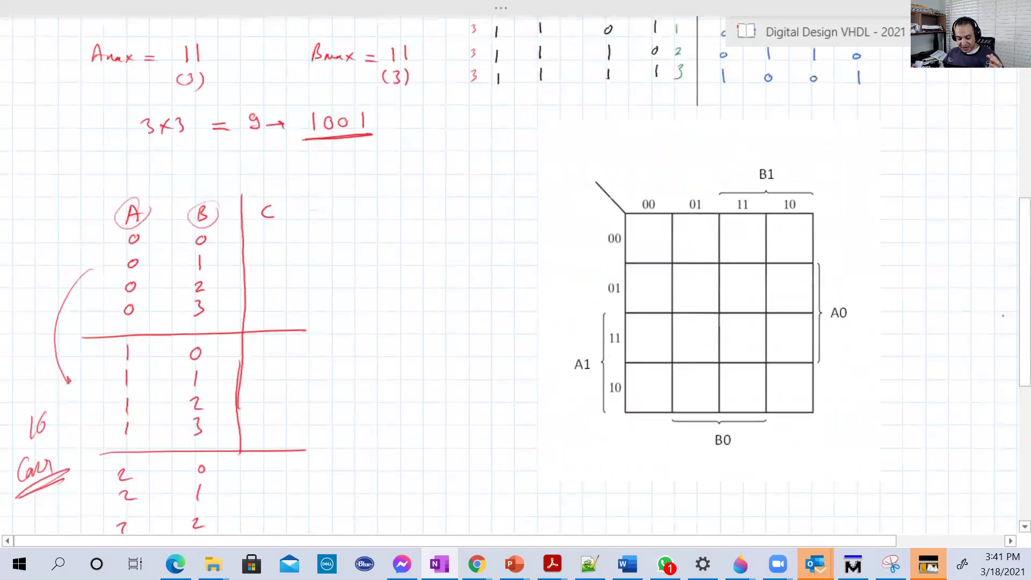
pyautogui.scroll(7, 515, 274)
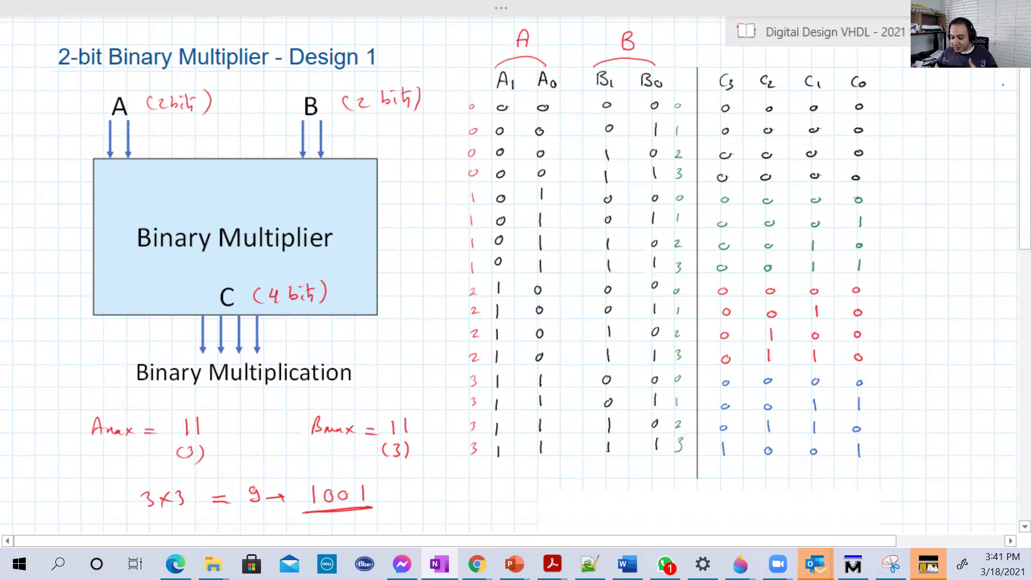
pyautogui.moveTo(674, 80)
pyautogui.mouseDown()
pyautogui.moveTo(431, 191)
pyautogui.moveTo(458, 410)
pyautogui.moveTo(669, 403)
pyautogui.mouseUp()
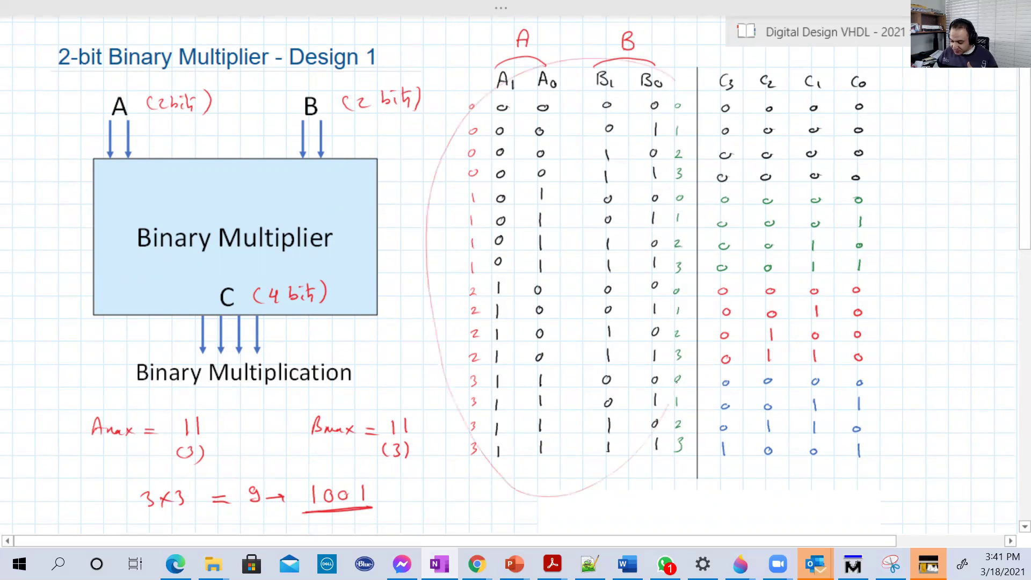
pyautogui.moveTo(1019, 208); pyautogui.dragTo(993, 367)
pyautogui.moveTo(319, 107)
pyautogui.mouseDown()
pyautogui.moveTo(282, 70)
pyautogui.moveTo(35, 456)
pyautogui.moveTo(271, 100)
pyautogui.mouseUp()
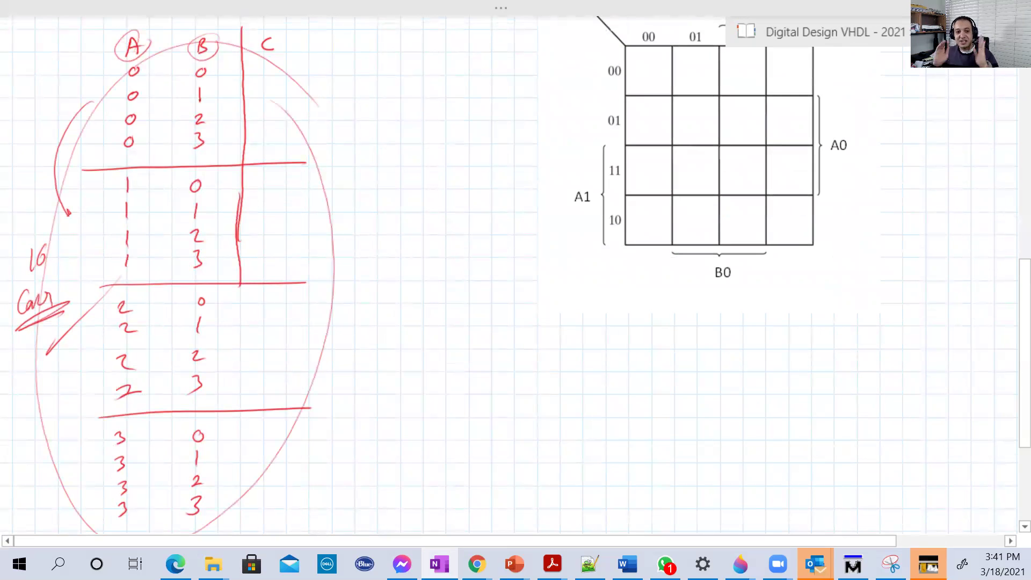